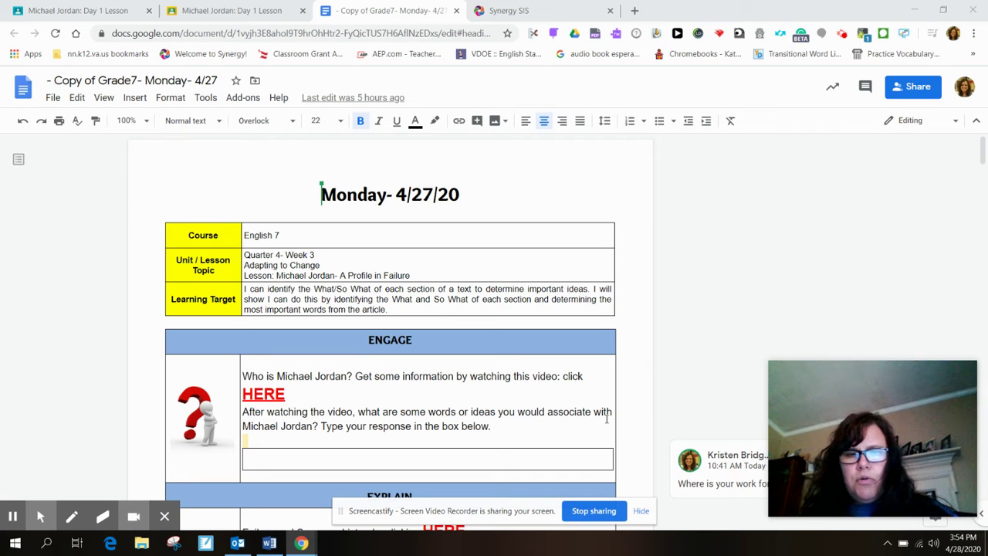
Capitalize the opening "I" of the student's answer in the EXPLAIN section and end the answer with a period.
{"action": "left_click", "coordinate": [606, 417]}
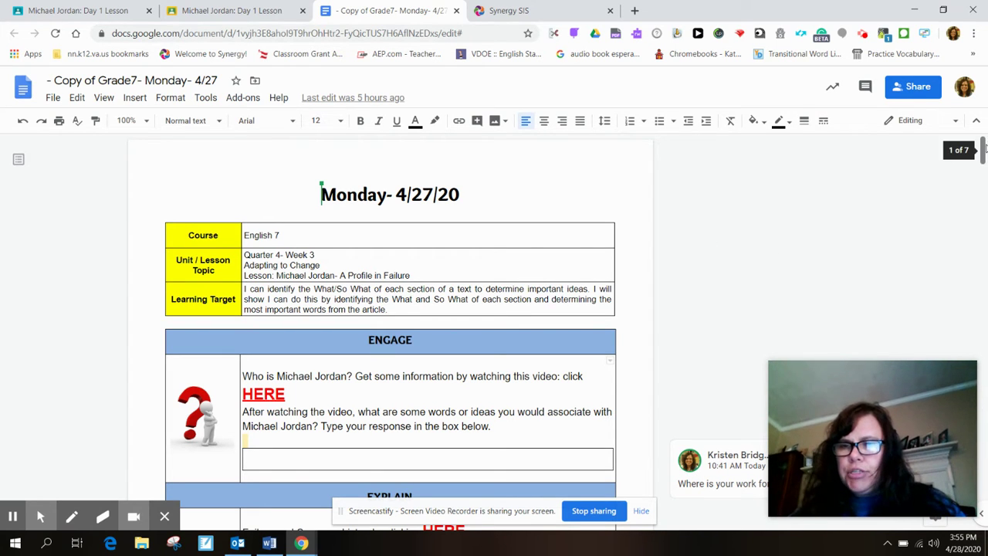
{"action": "scroll", "coordinate": [982, 151], "scroll_direction": "down", "scroll_amount": 3}
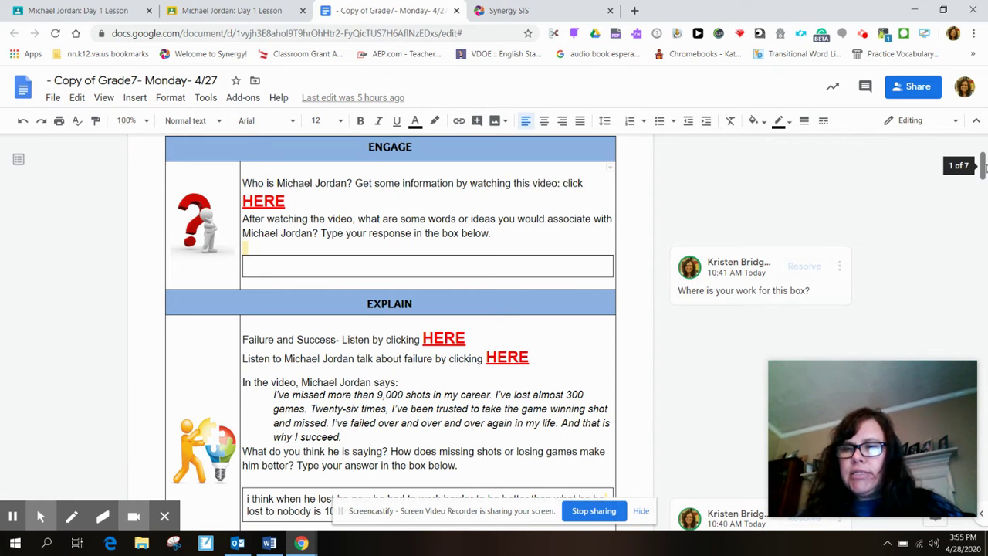
{"action": "left_click", "coordinate": [983, 166]}
{"action": "left_click_drag", "start_coordinate": [983, 166], "coordinate": [983, 176]}
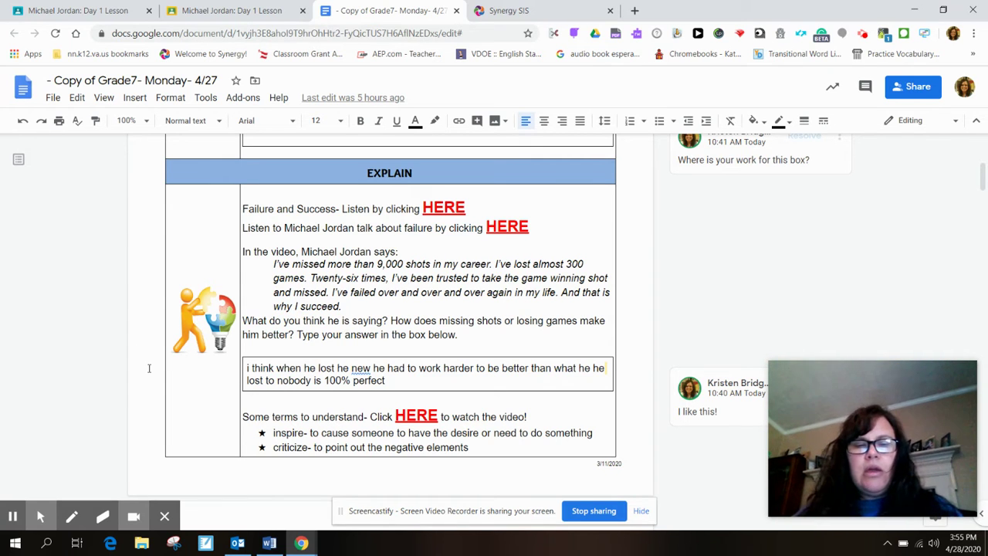
{"action": "left_click", "coordinate": [247, 368]}
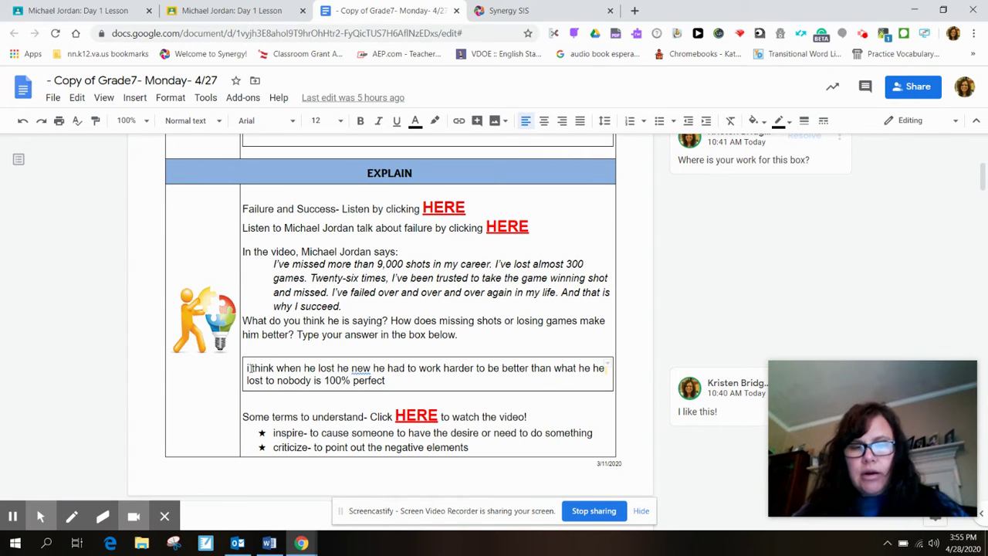
{"action": "key", "text": "Delete"}
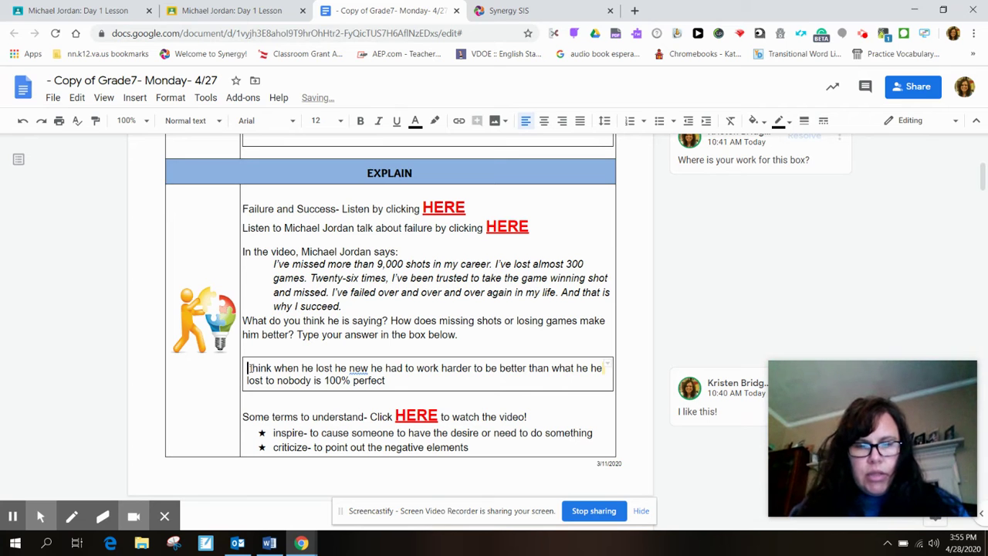
{"action": "type", "text": "I"}
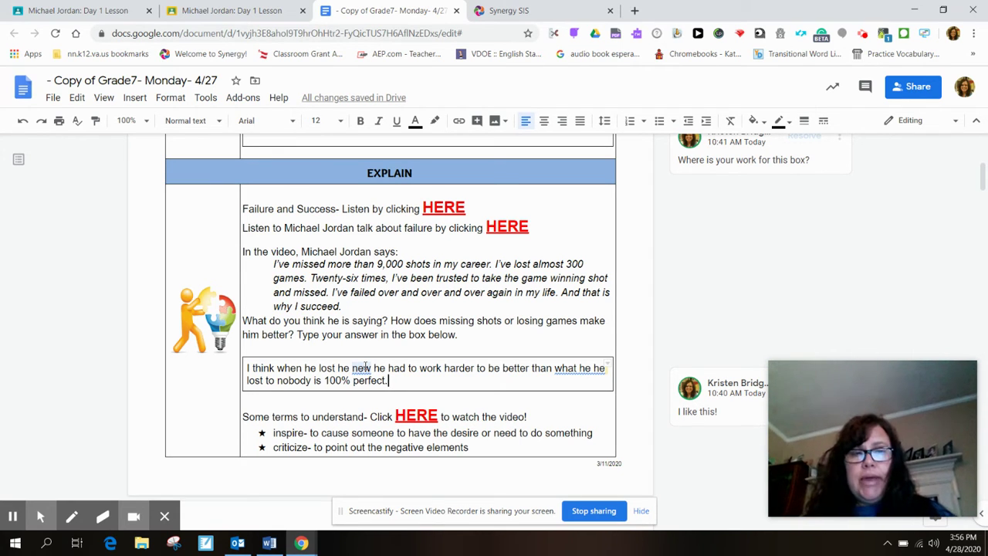
Run a spelling and grammar check on the document, accepting corrections such as "i'll" for "ill" and "knew" for "new".
{"action": "left_click", "coordinate": [204, 98]}
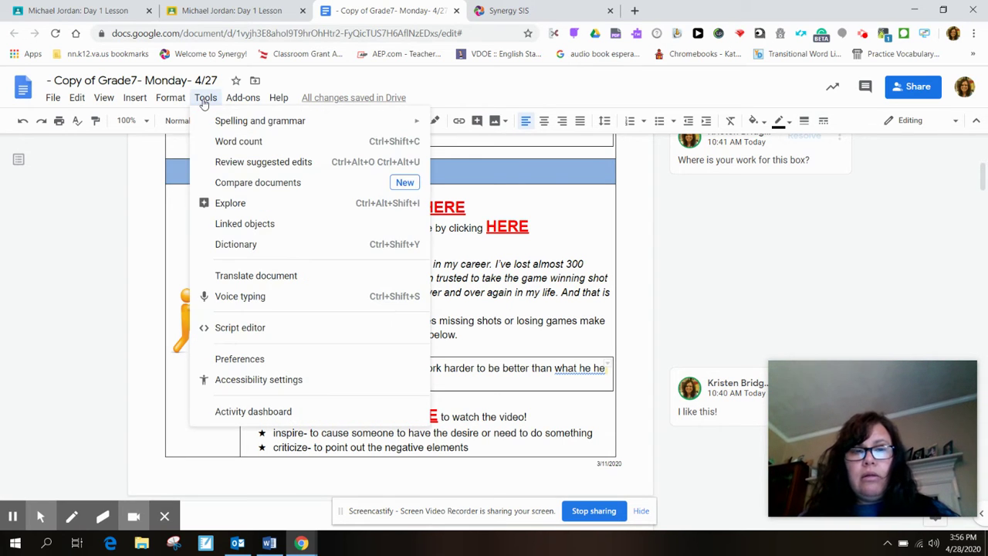
{"action": "mouse_move", "coordinate": [220, 123]}
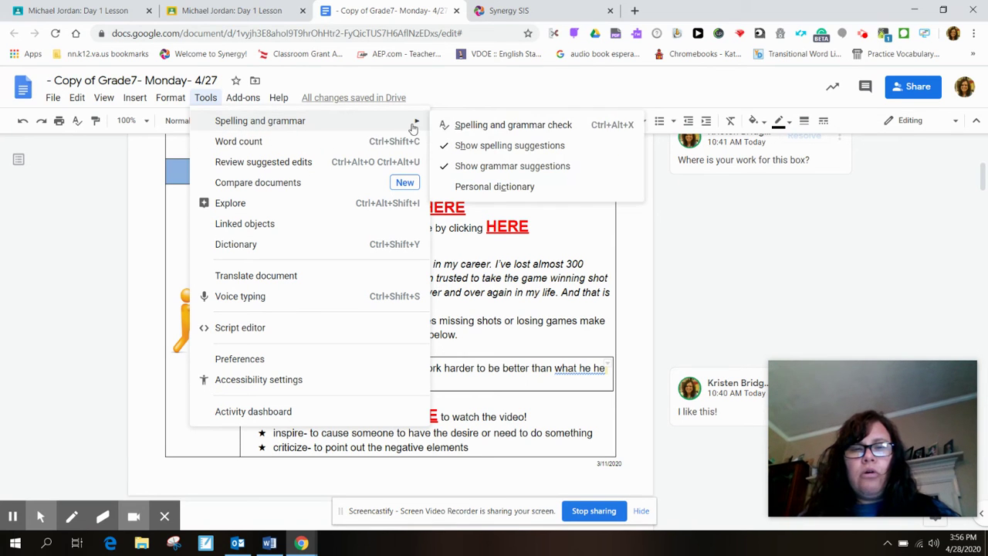
{"action": "left_click", "coordinate": [463, 126]}
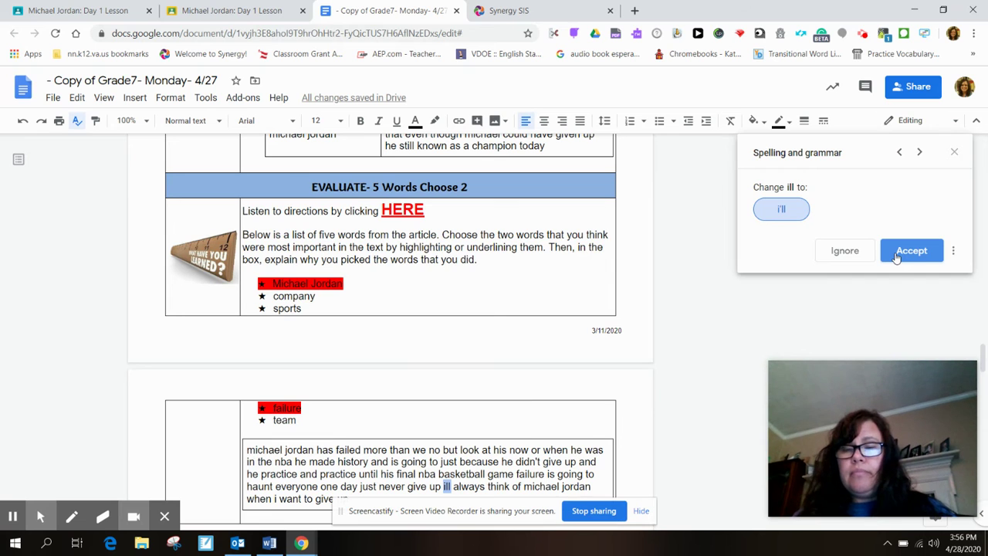
{"action": "left_click", "coordinate": [910, 250]}
{"action": "left_click", "coordinate": [895, 255]}
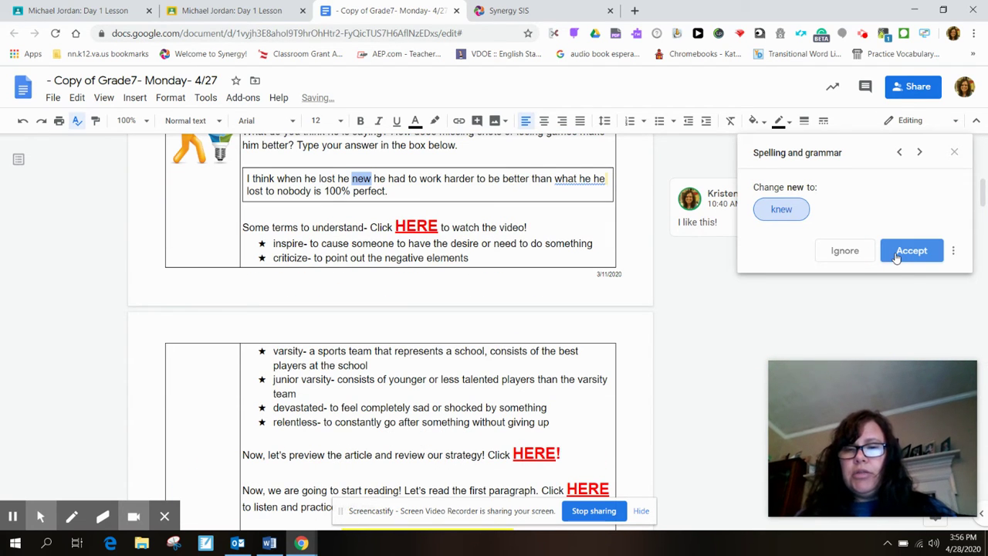
{"action": "left_click", "coordinate": [896, 256]}
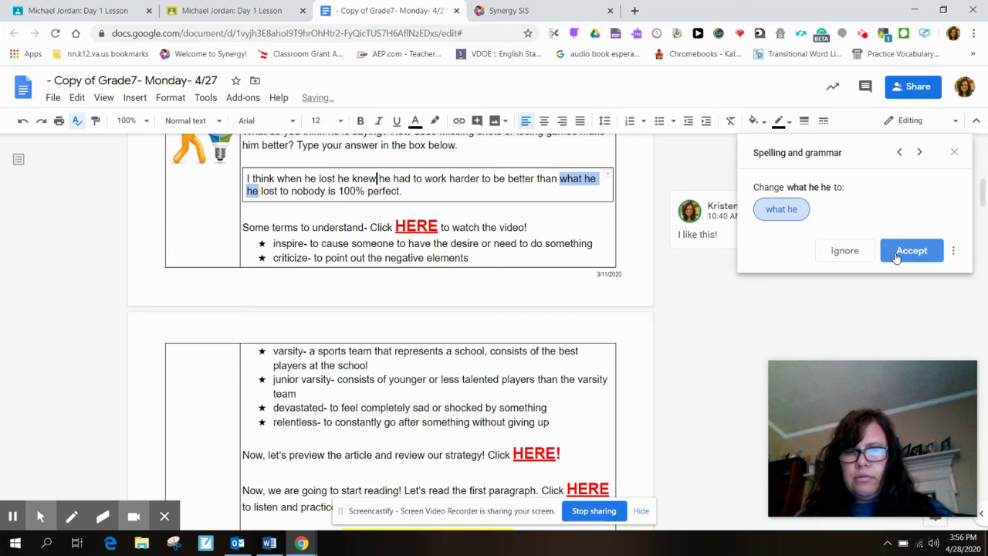
{"action": "left_click", "coordinate": [895, 257]}
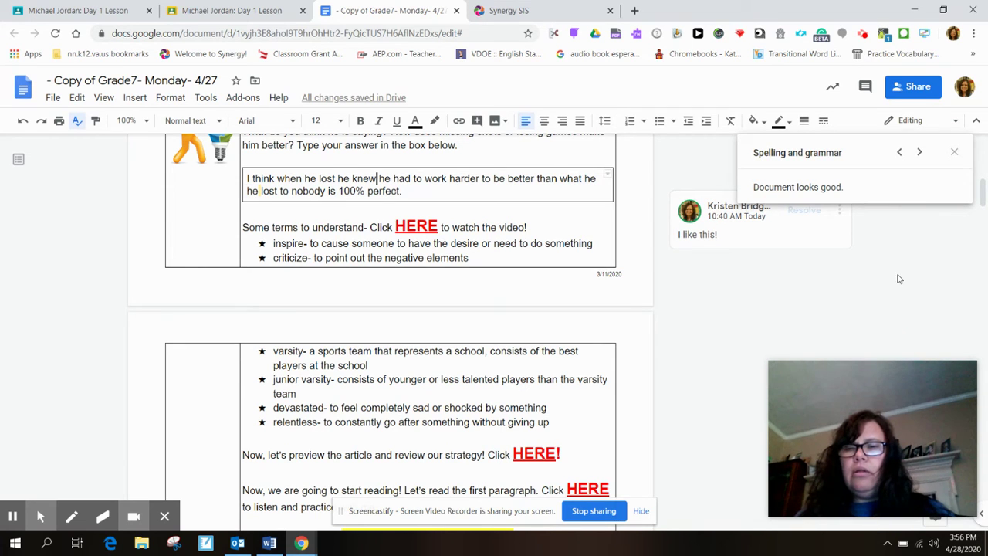
{"action": "left_click", "coordinate": [955, 153]}
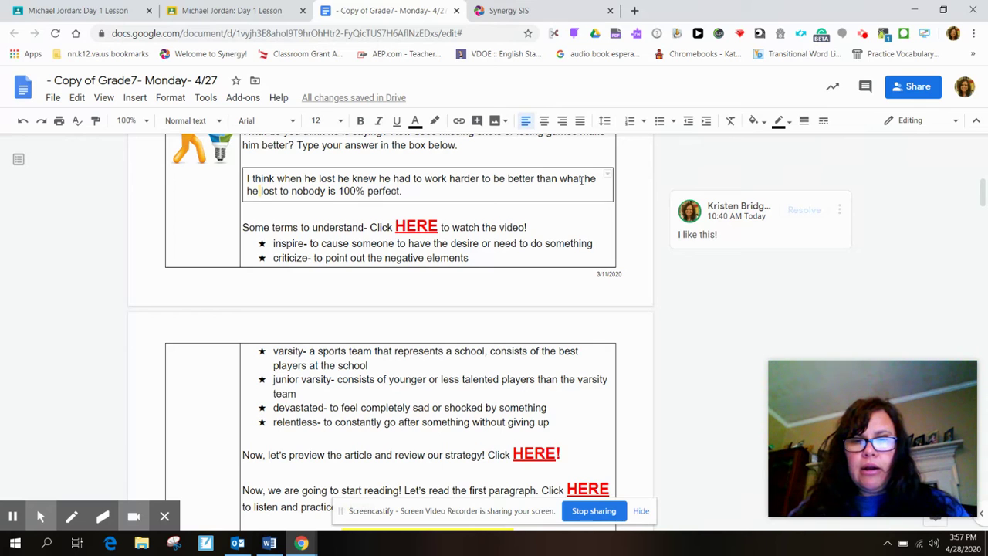
Change "what" to "when" after "better than" in the EXPLAIN answer.
{"action": "key", "text": "BackSpace"}
{"action": "key", "text": "BackSpace"}
{"action": "type", "text": "en"}
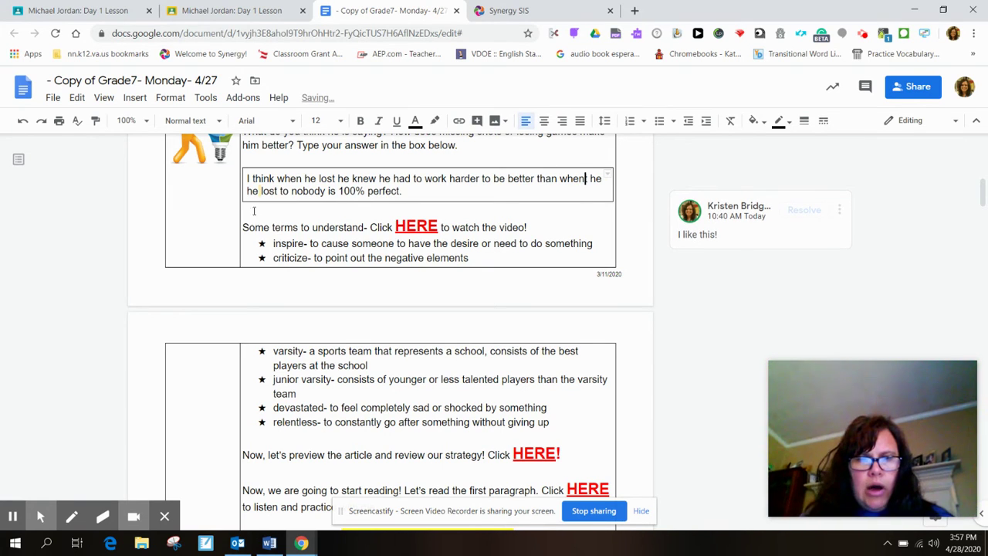
{"action": "type", "text": " t"}
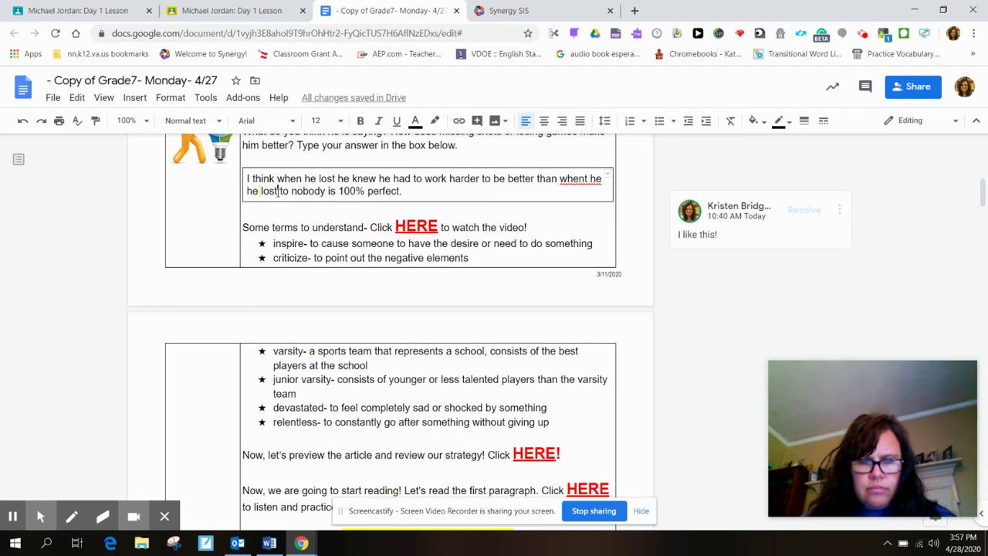
Split the EXPLAIN answer after "lost" with a period, removing "to" and starting the new sentence with "Nobody".
{"action": "type", "text": "."}
{"action": "left_click", "coordinate": [300, 193]}
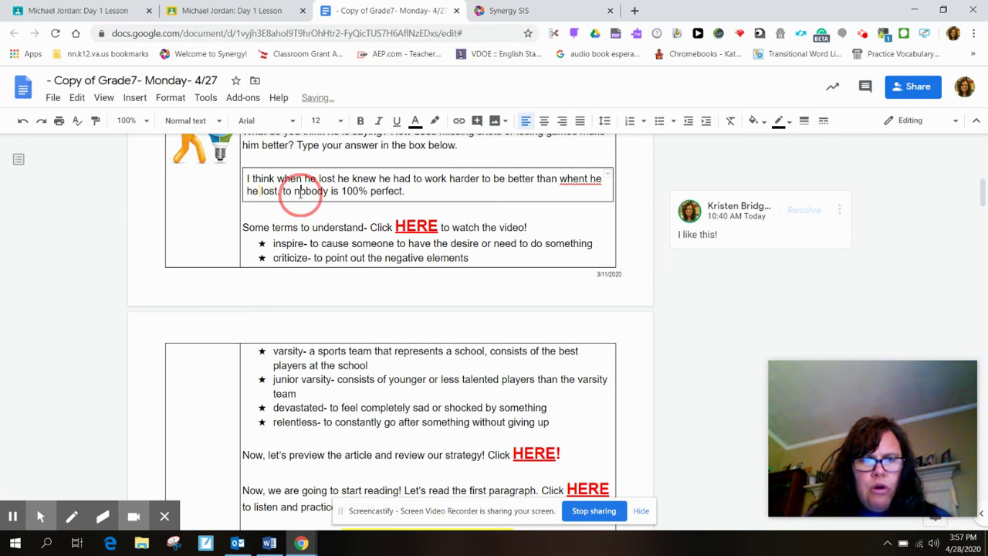
{"action": "key", "text": "BackSpace"}
{"action": "key", "text": "BackSpace"}
{"action": "key", "text": "BackSpace"}
{"action": "key", "text": "BackSpace"}
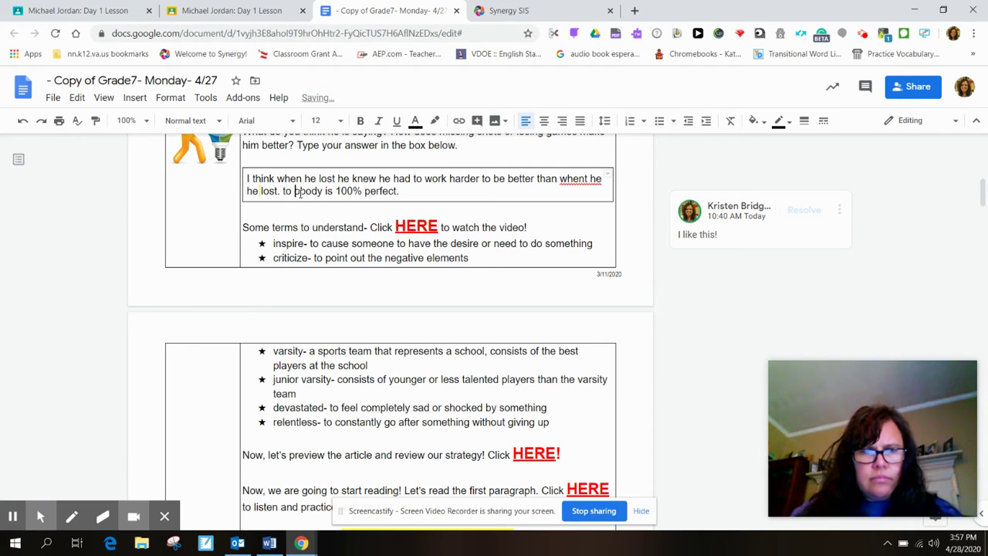
{"action": "type", "text": "N"}
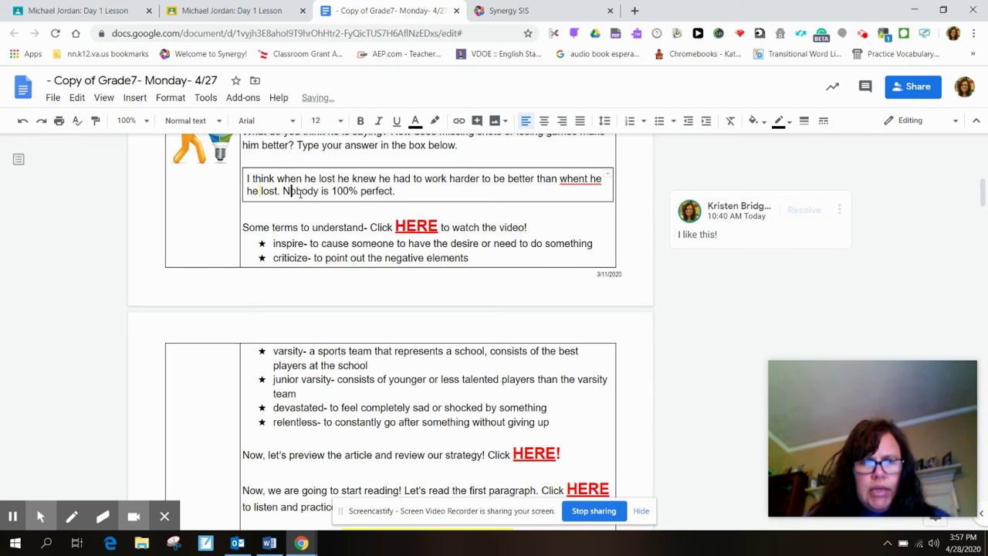
Remove the stray "t" after "when" in the EXPLAIN answer, leaving a single space before "he".
{"action": "left_click", "coordinate": [591, 180]}
{"action": "key", "text": "BackSpace"}
{"action": "key", "text": "BackSpace"}
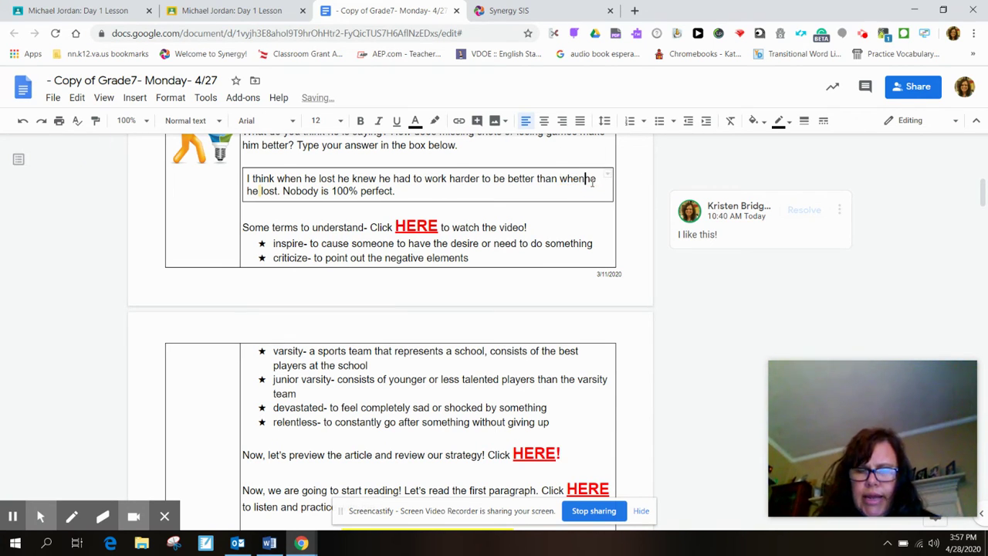
{"action": "left_click", "coordinate": [809, 290]}
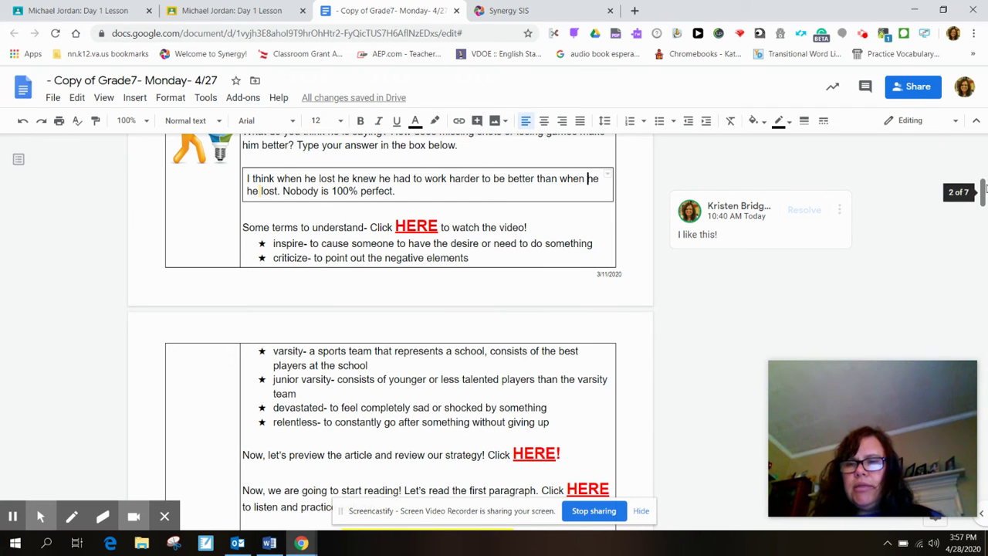
Capitalize both words of "Michael Jordan" in the What cell below the article's opening paragraph.
{"action": "left_click", "coordinate": [983, 195]}
{"action": "left_click_drag", "start_coordinate": [983, 195], "coordinate": [983, 223]}
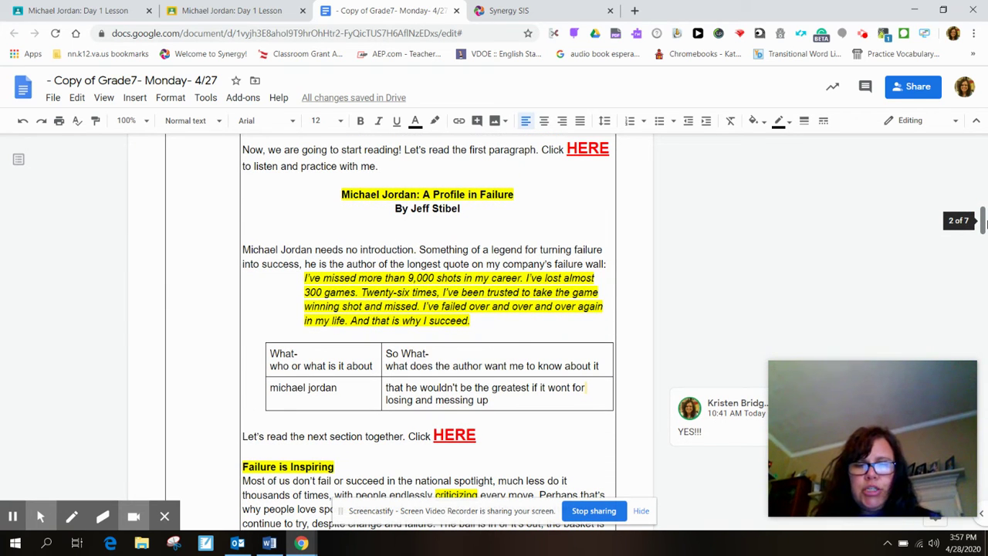
{"action": "left_click", "coordinate": [312, 391]}
{"action": "key", "text": "BackSpace"}
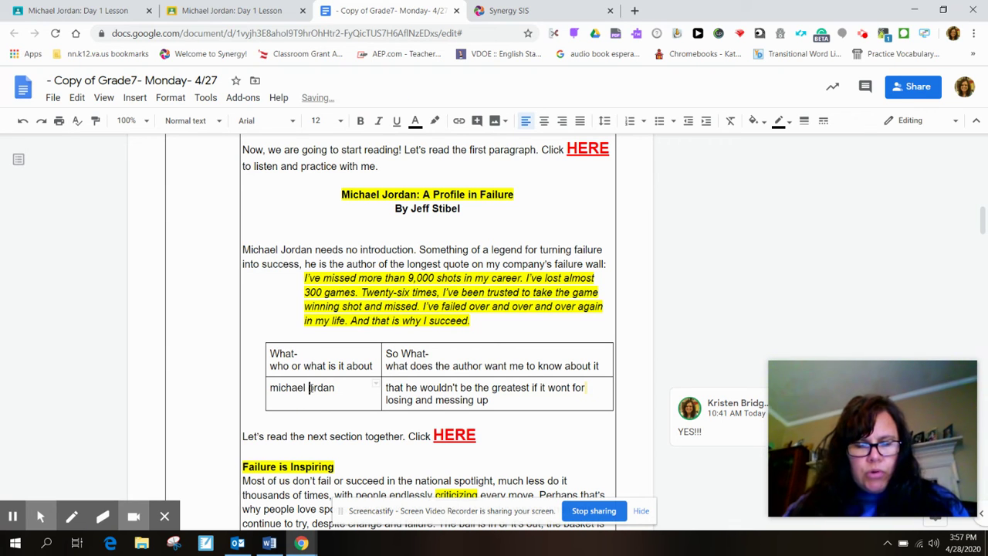
{"action": "type", "text": "J"}
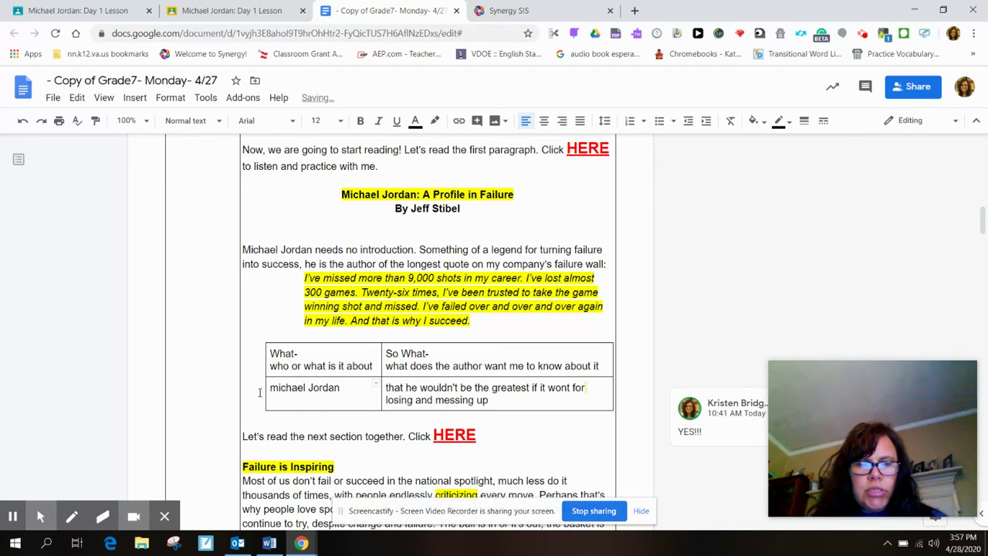
{"action": "left_click", "coordinate": [279, 389]}
{"action": "key", "text": "BackSpace"}
{"action": "key", "text": "BackSpace"}
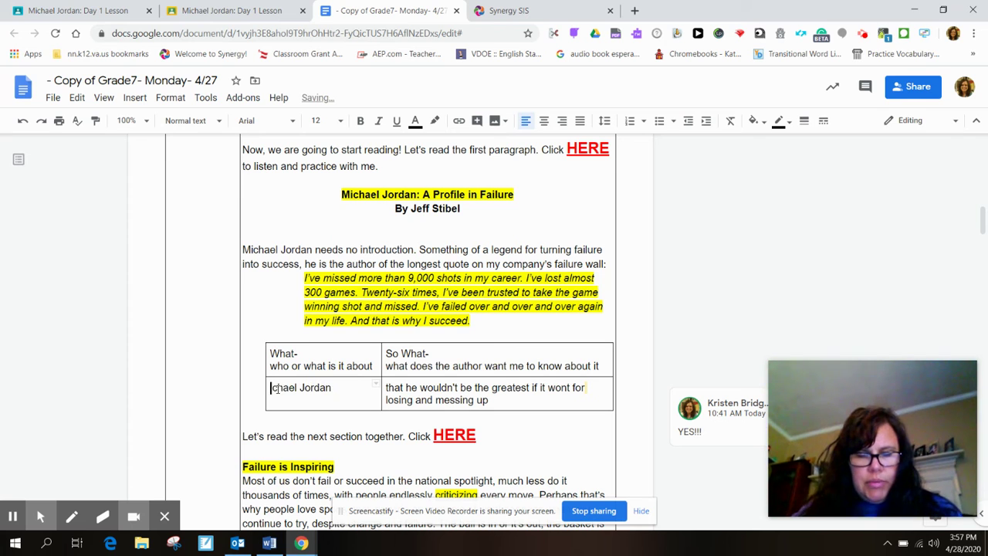
{"action": "type", "text": "Mi"}
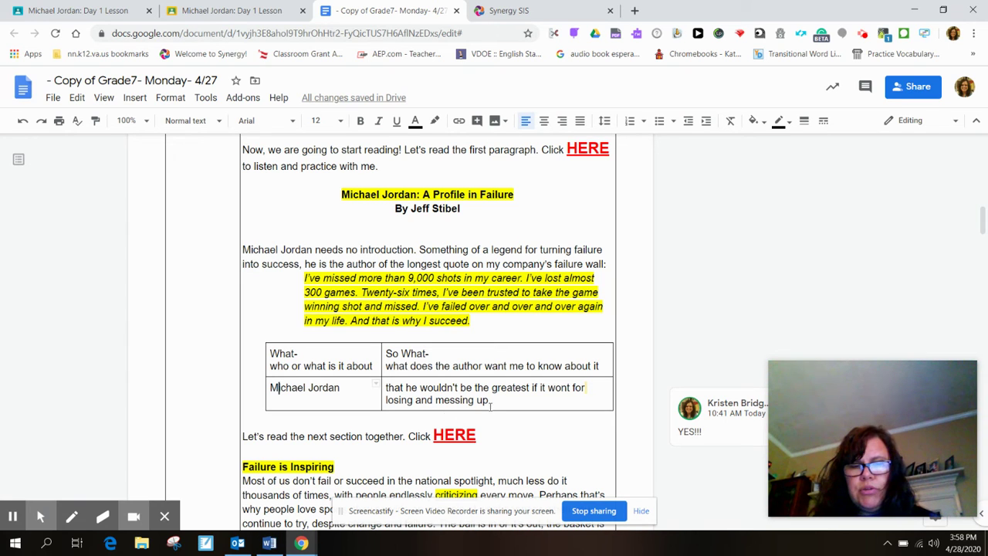
End the So What answer beside "Michael Jordan" with a period and capitalize its first word, "That".
{"action": "left_click", "coordinate": [490, 401]}
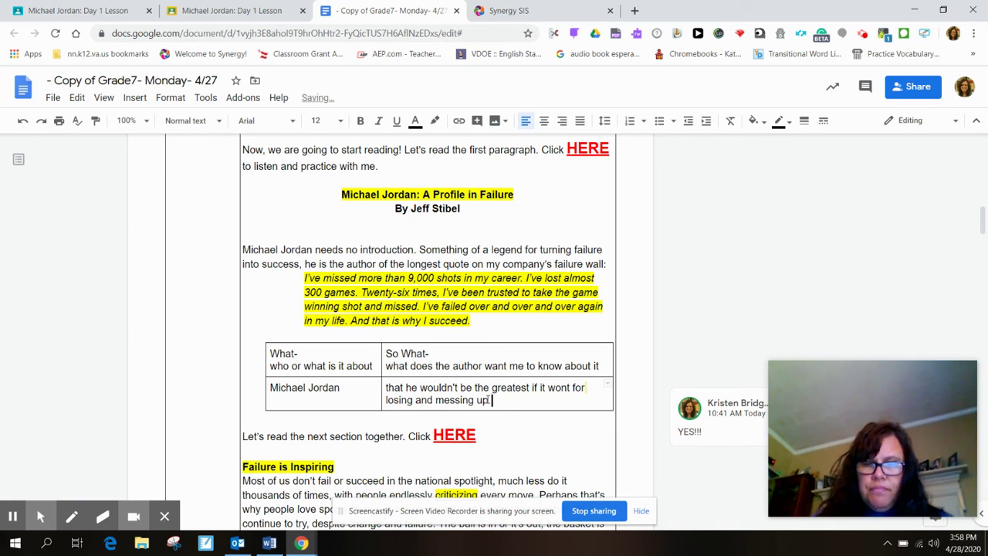
{"action": "left_click", "coordinate": [388, 387]}
{"action": "key", "text": "BackSpace"}
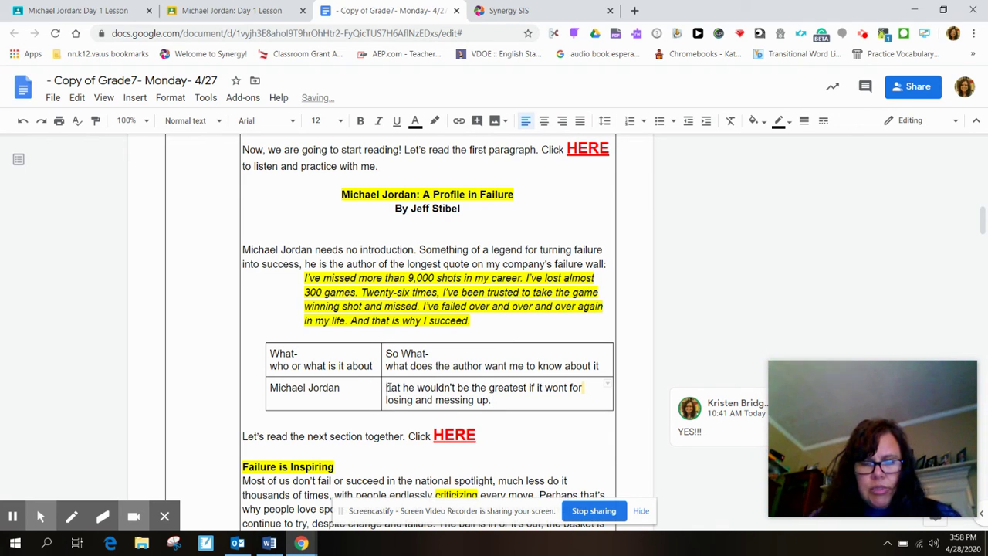
{"action": "type", "text": "T"}
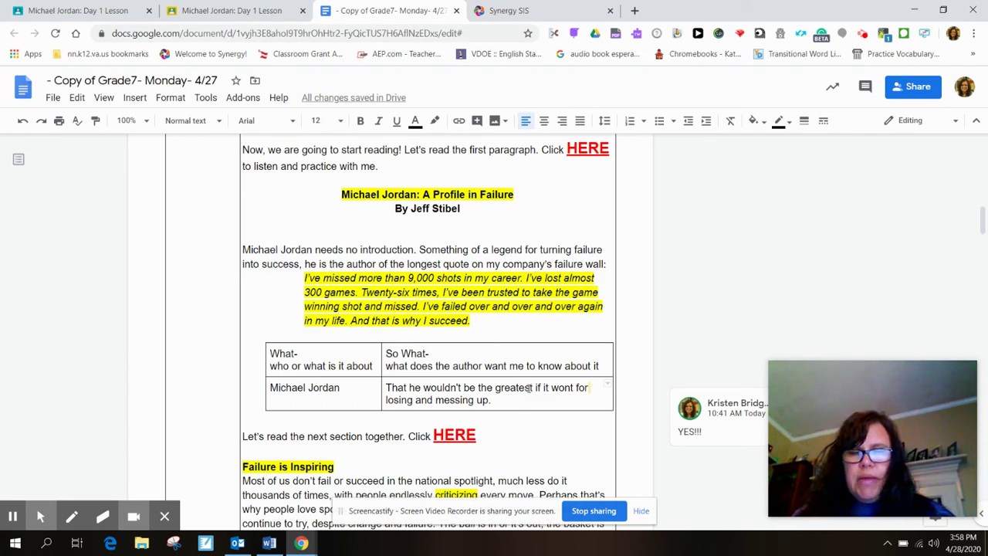
Replace "wont" with "weren't" in the So What answer beside "Michael Jordan".
{"action": "left_click", "coordinate": [570, 389]}
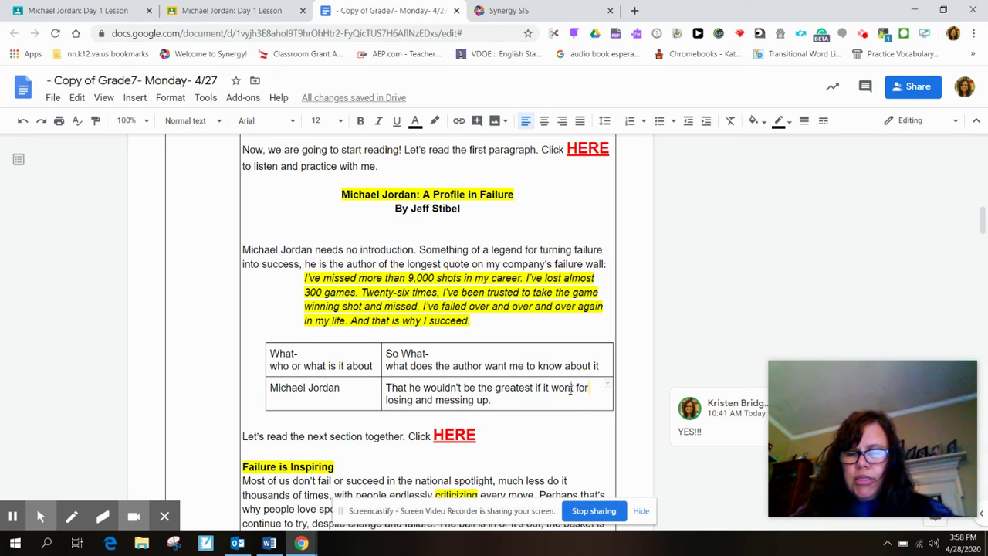
{"action": "key", "text": "BackSpace"}
{"action": "key", "text": "BackSpace"}
{"action": "key", "text": "BackSpace"}
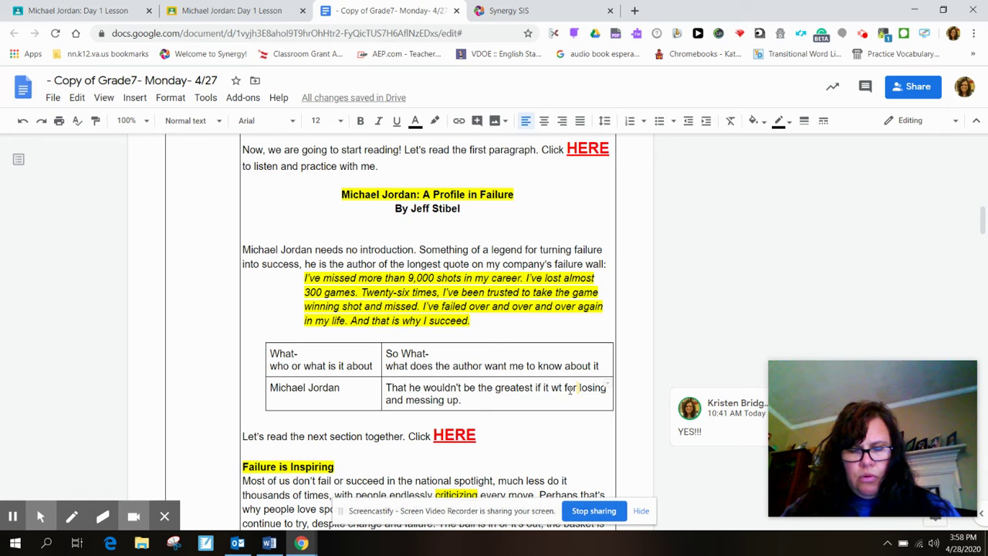
{"action": "type", "text": "erent"}
{"action": "key", "text": "Left"}
{"action": "type", "text": "'"}
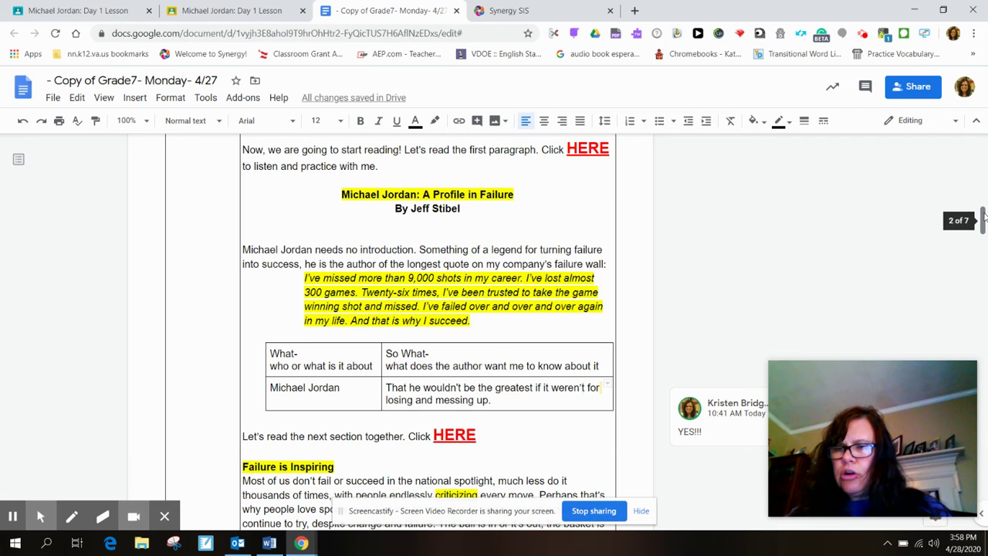
Capitalize "Everyone" in the What cell of the "Failure is Inspiring" table.
{"action": "left_click_drag", "start_coordinate": [983, 218], "coordinate": [983, 248]}
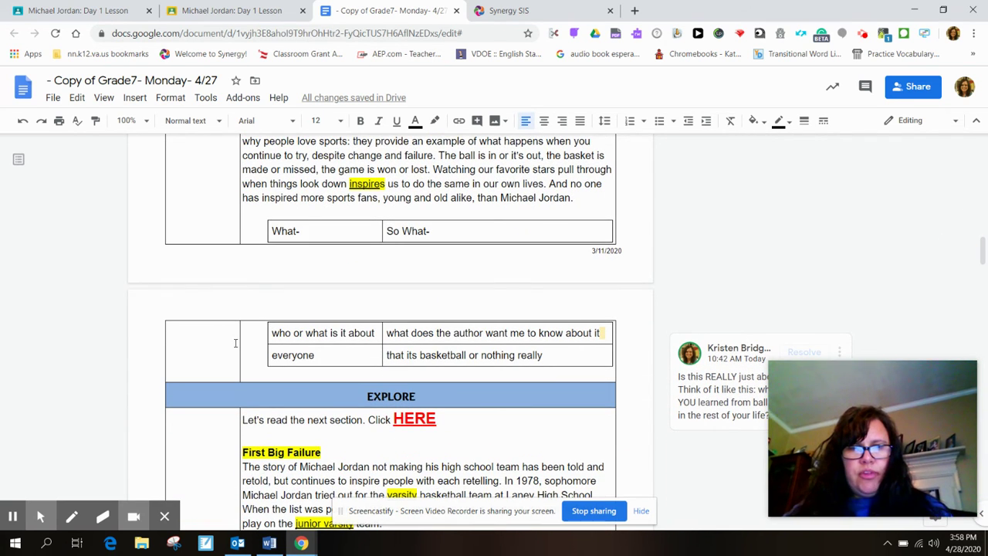
{"action": "left_click", "coordinate": [273, 355]}
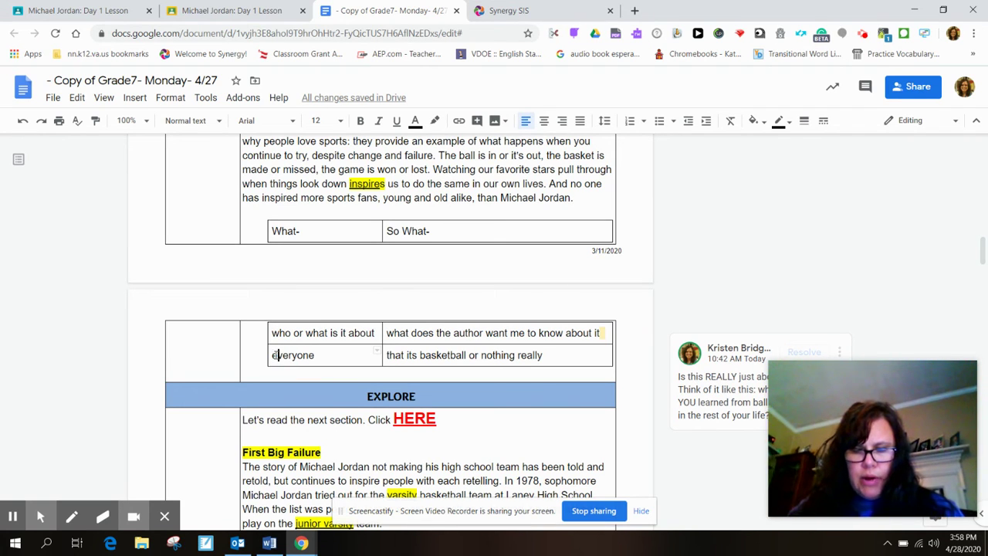
{"action": "key", "text": "Delete"}
{"action": "type", "text": "E"}
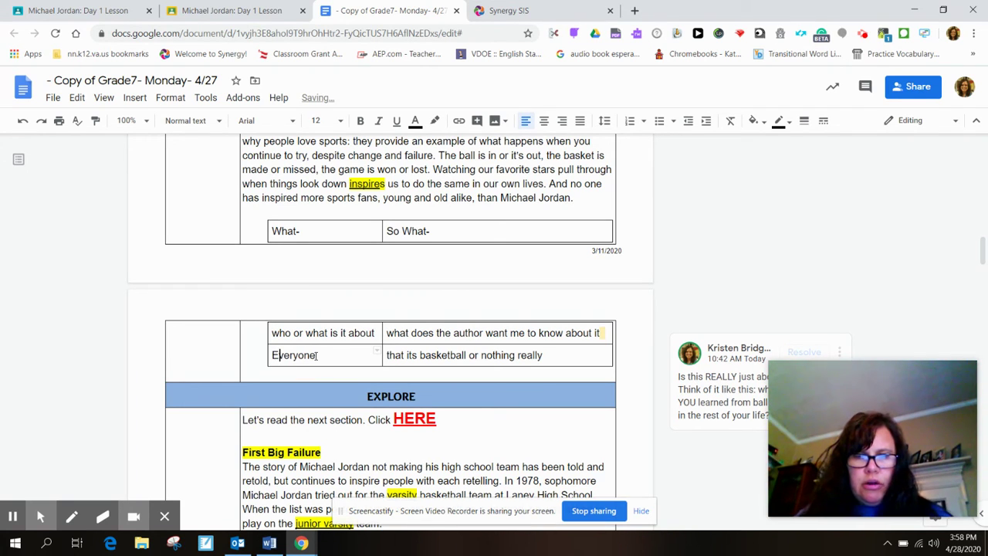
Correct the So What answer beside "Everyone" to read "That it's basketball or nothing really.".
{"action": "left_click", "coordinate": [388, 355]}
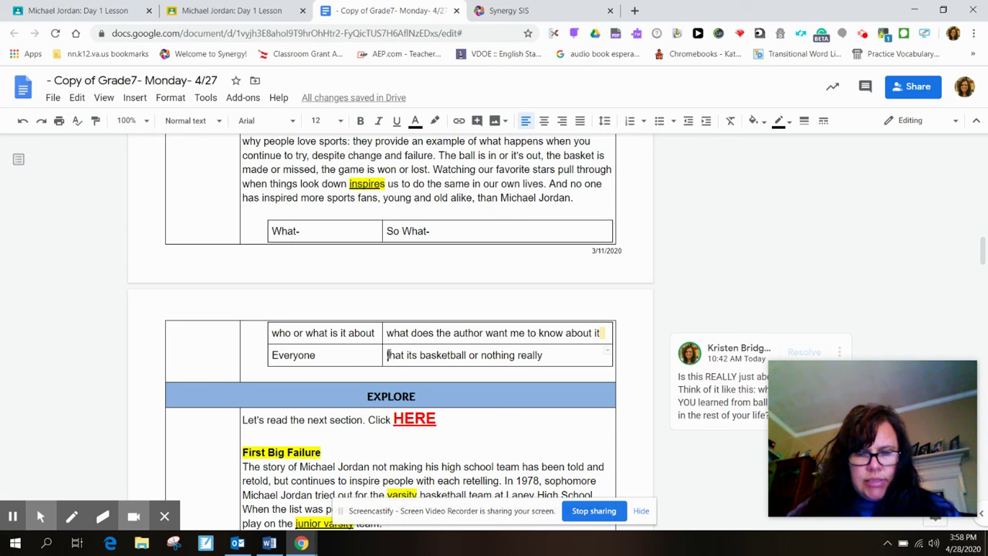
{"action": "key", "text": "Delete"}
{"action": "type", "text": "T"}
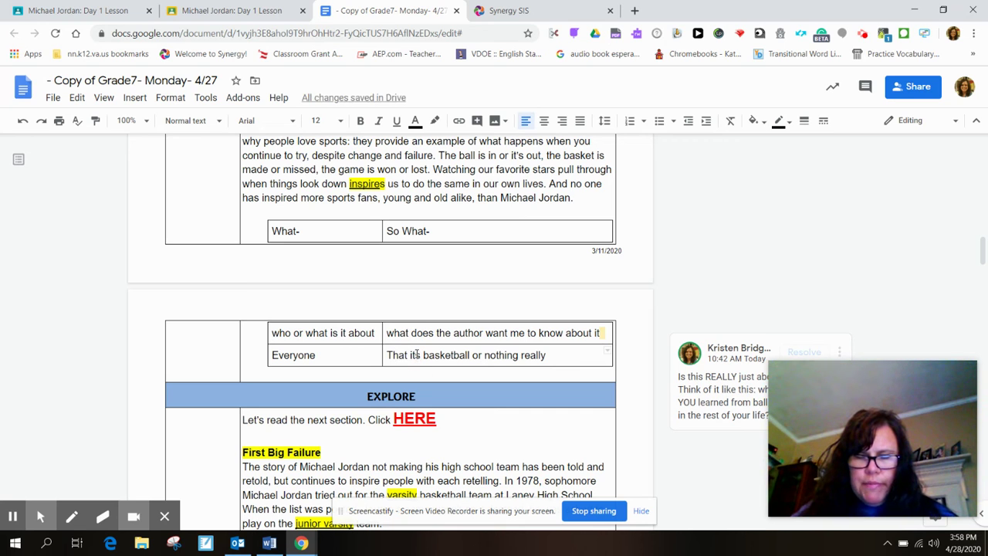
{"action": "left_click", "coordinate": [416, 354]}
{"action": "type", "text": "'"}
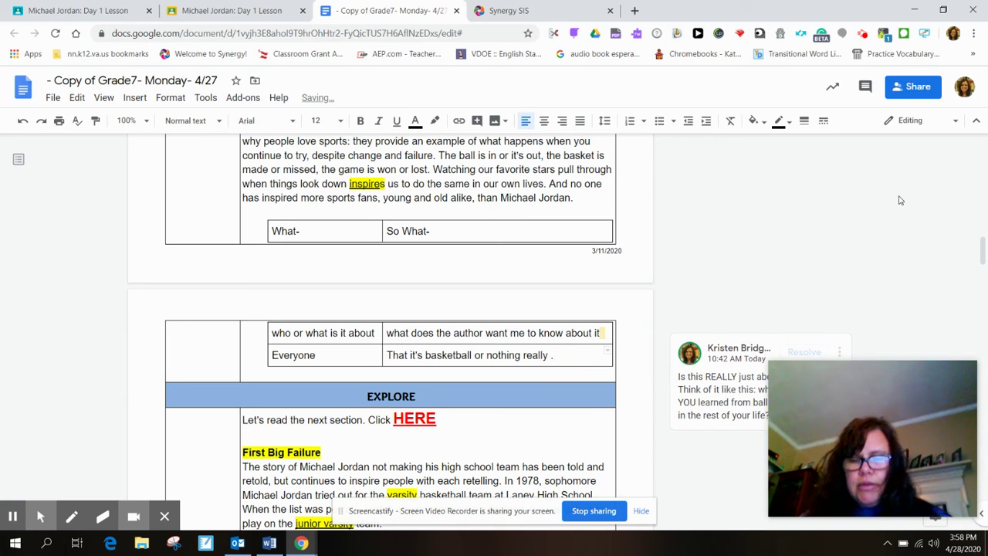
{"action": "key", "text": "BackSpace"}
{"action": "type", "text": "."}
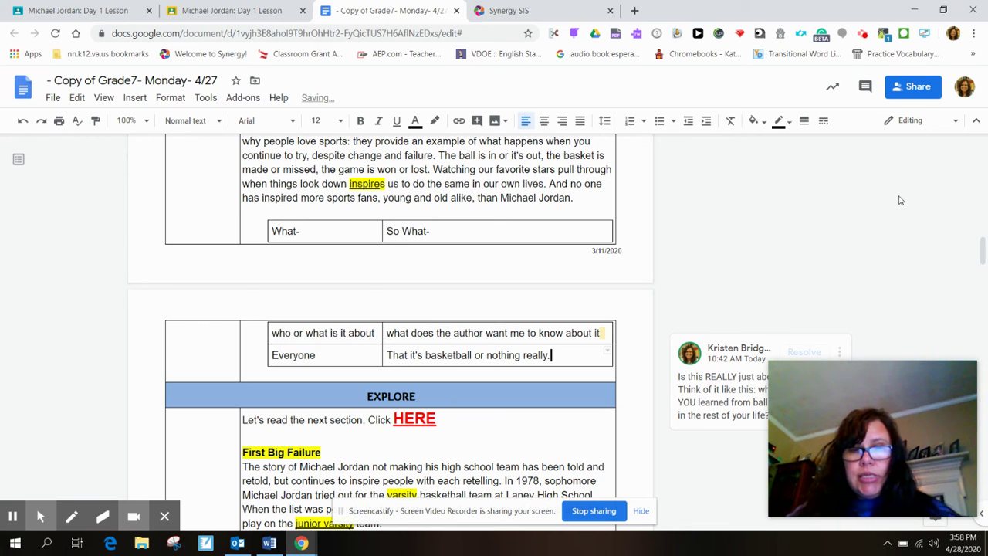